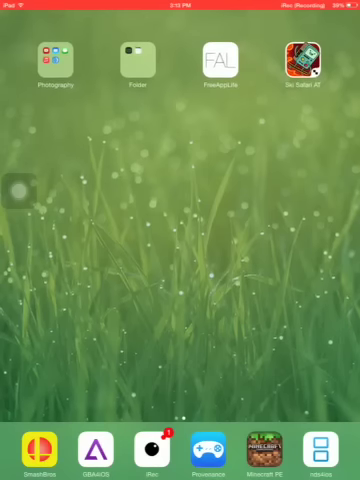
# Swipe right to the first Home Screen page showing Settings and Safari
pyautogui.moveTo(100, 250)
pyautogui.mouseDown()
pyautogui.moveTo(300, 250)
pyautogui.moveTo(150, 250)
pyautogui.mouseUp()
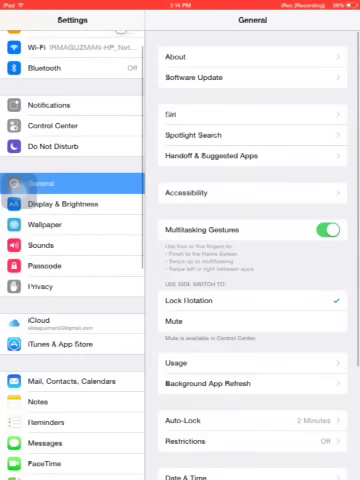
# Confirm iOS 8.1 on the About page, then return to the Home Screen
pyautogui.click(230, 57)
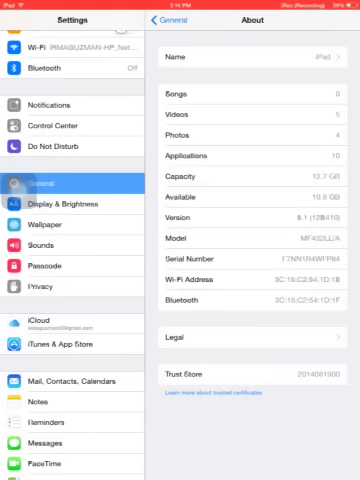
pyautogui.click(168, 20)
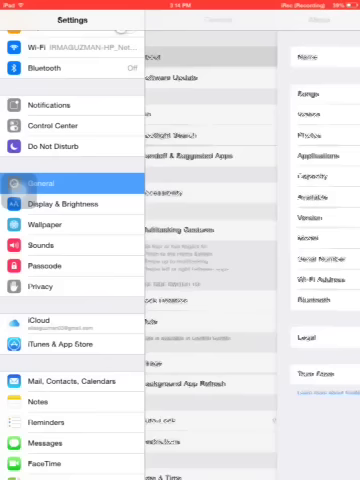
pyautogui.press('super+super')
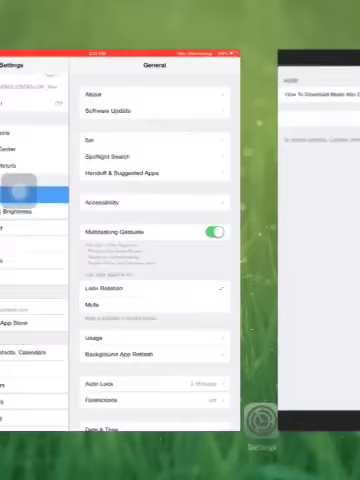
pyautogui.moveTo(100, 240); pyautogui.dragTo(300, 240)
pyautogui.click(30, 240)
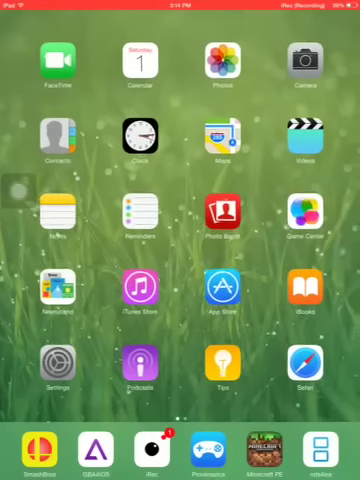
# Open the Music Box 2.2.3 page on pgyer.com in Safari, dismissing the address keyboard
pyautogui.click(303, 363)
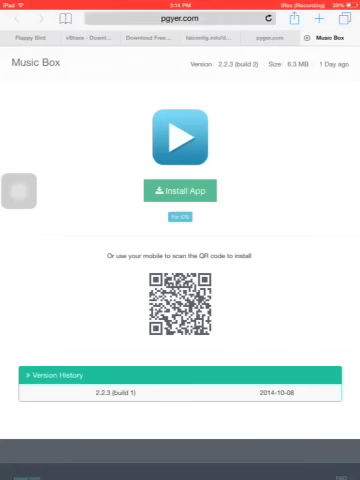
pyautogui.click(180, 18)
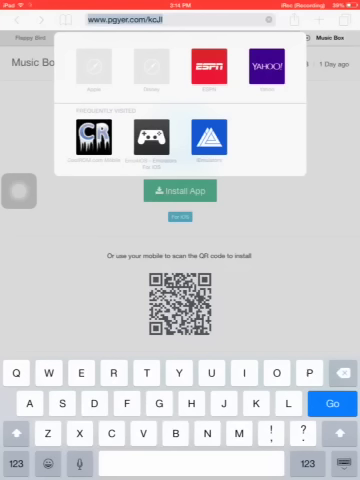
pyautogui.press('Escape')
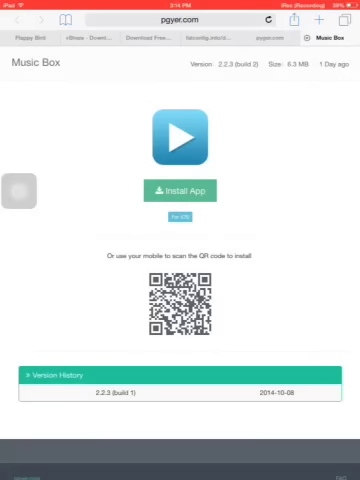
pyautogui.scroll(-2, 180, 300)
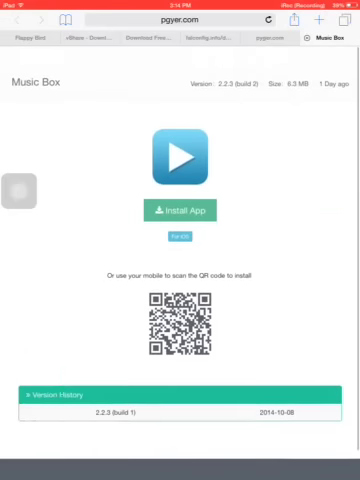
pyautogui.scroll(1, 180, 300)
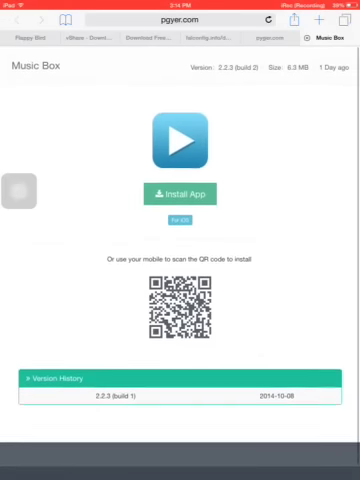
pyautogui.scroll(-2, 180, 300)
pyautogui.scroll(2, 180, 300)
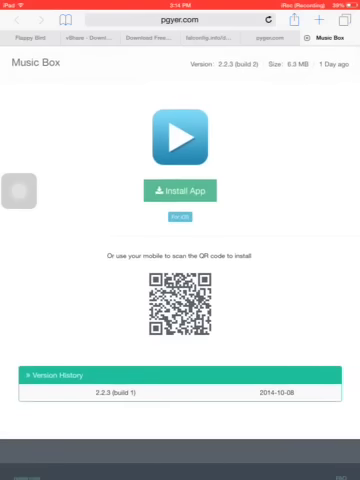
pyautogui.scroll(-1, 180, 300)
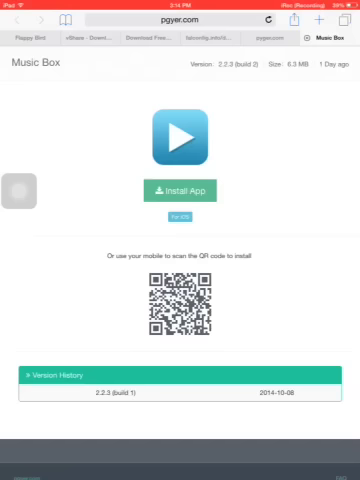
pyautogui.scroll(-2, 180, 260)
pyautogui.scroll(1, 180, 260)
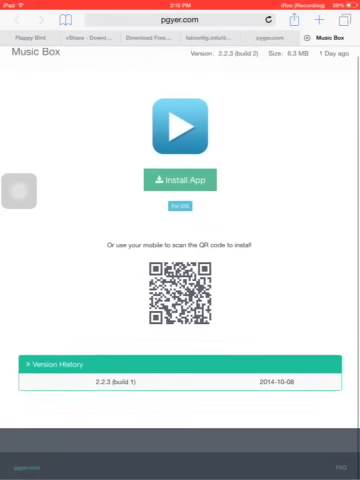
pyautogui.scroll(-2, 180, 260)
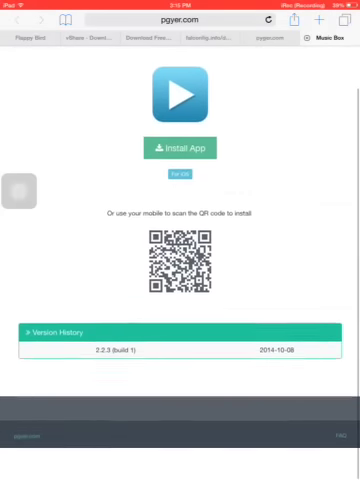
pyautogui.scroll(2, 180, 260)
pyautogui.scroll(1, 180, 260)
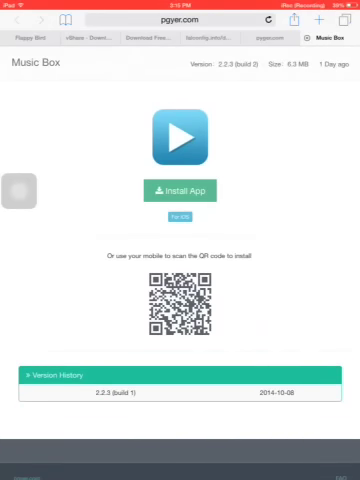
pyautogui.press('super+Tab')
# In Settings, turn off automatic Date & Time and roll the date back from November 2, 2014
pyautogui.moveTo(100, 240); pyautogui.dragTo(300, 240)
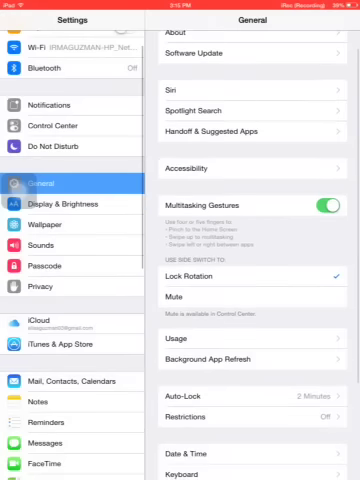
pyautogui.click(250, 453)
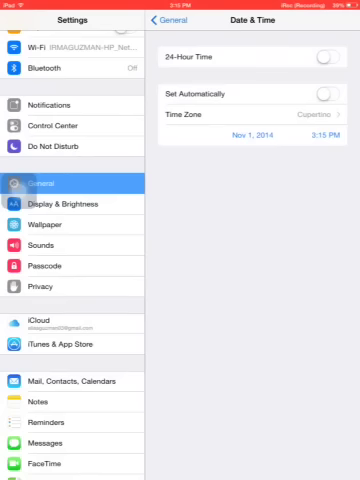
pyautogui.click(326, 93)
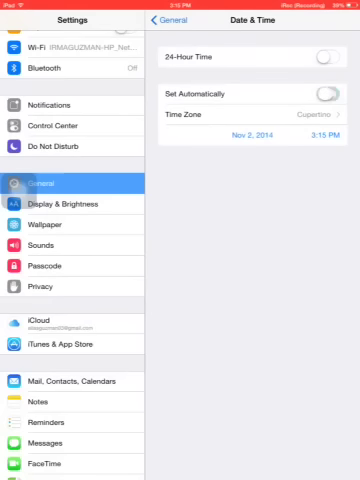
pyautogui.click(326, 93)
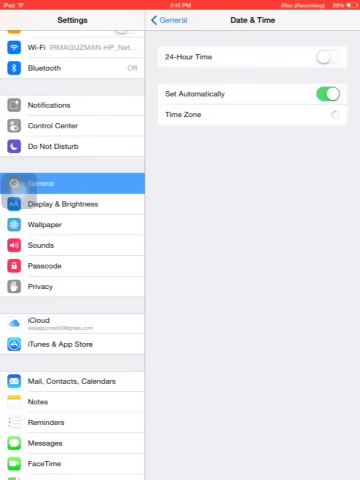
pyautogui.click(326, 93)
pyautogui.click(252, 134)
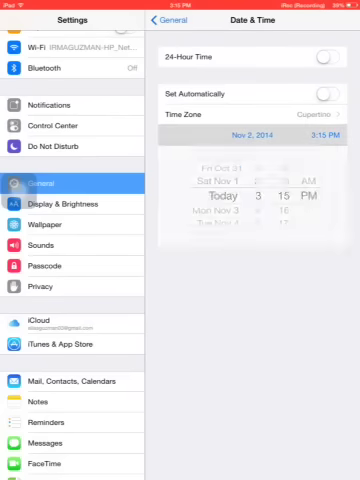
pyautogui.moveTo(222, 185); pyautogui.dragTo(222, 215)
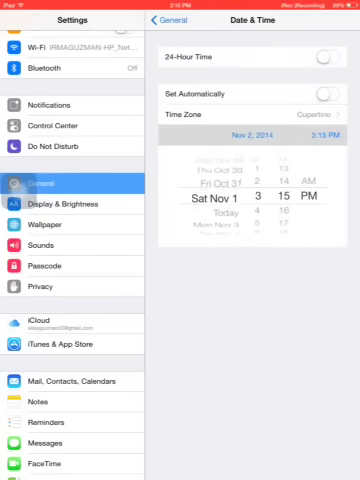
# Back in Safari, install Music Box from pgyer.com, dismissing the date warning and confirming Install
pyautogui.press('super+h')
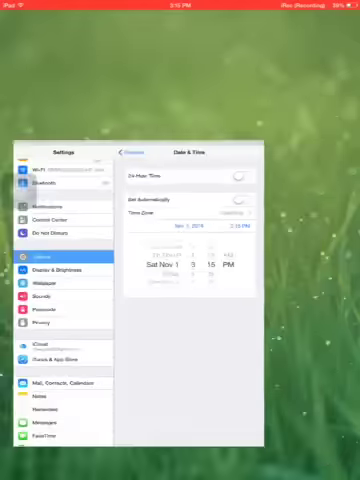
pyautogui.press('super+h')
pyautogui.press('super+h')
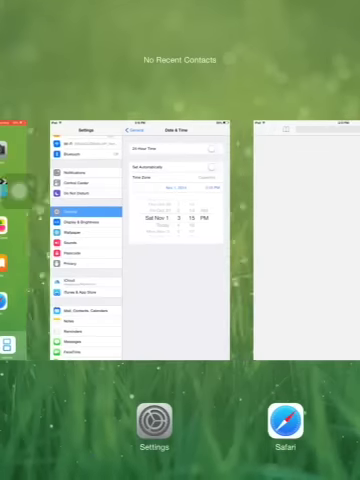
pyautogui.moveTo(300, 240); pyautogui.dragTo(150, 240)
pyautogui.click(180, 240)
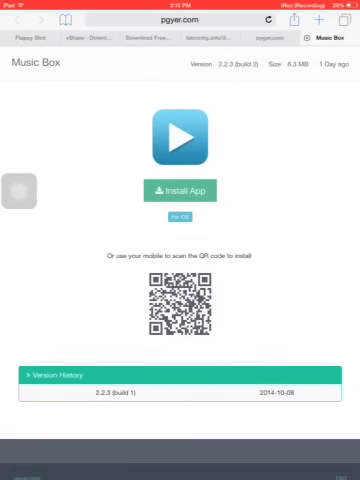
pyautogui.click(180, 190)
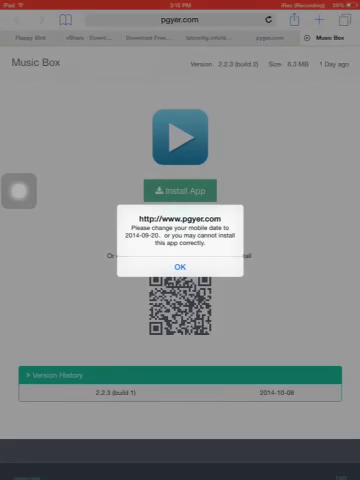
pyautogui.click(180, 266)
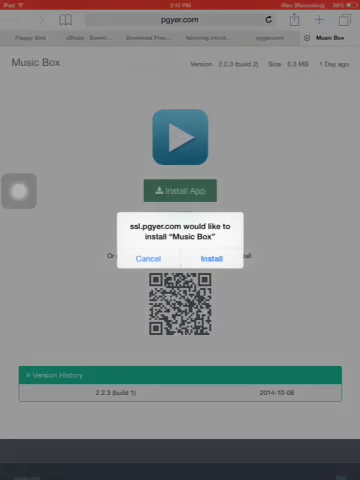
pyautogui.click(211, 258)
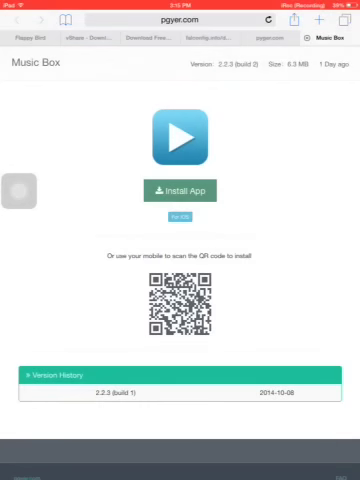
pyautogui.press('super')
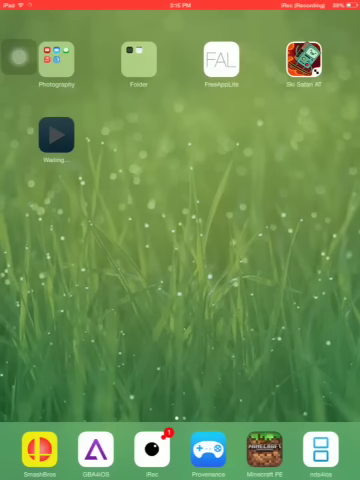
pyautogui.hscroll(-5, 180, 240)
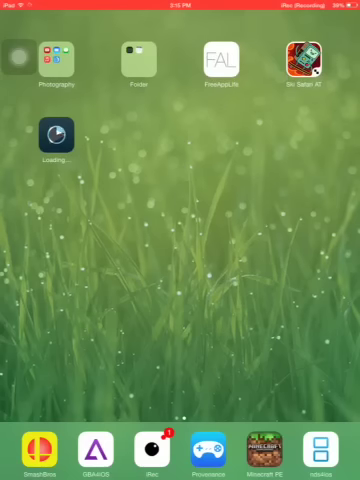
# Wait for the Music Box icon to reach Loading…, then open the Movie Box folder
pyautogui.click(138, 58)
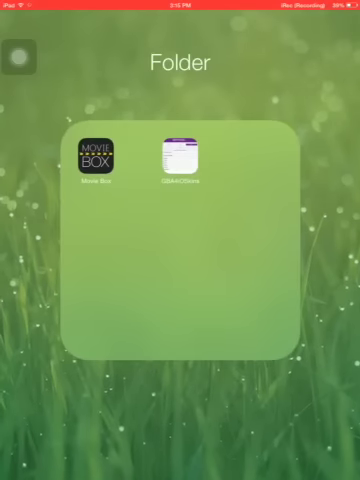
# Close the Movie Box and GBA4iOS folder, leaving the installed Music Box icon ready to launch
pyautogui.click(180, 420)
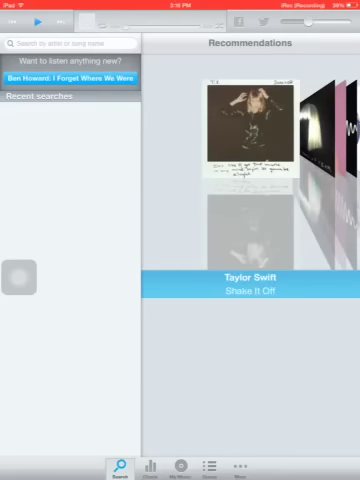
pyautogui.click(150, 466)
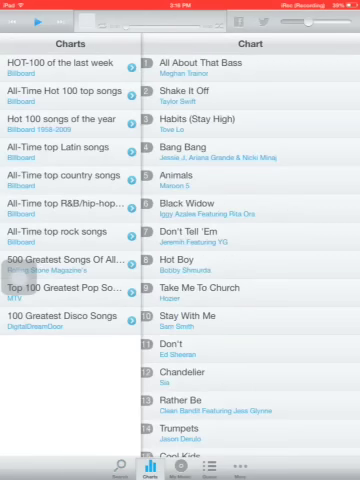
pyautogui.click(120, 466)
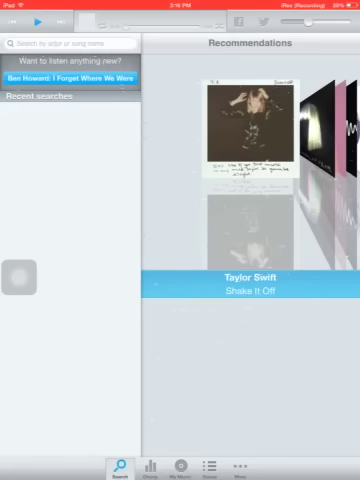
pyautogui.hscroll(5, 250, 170)
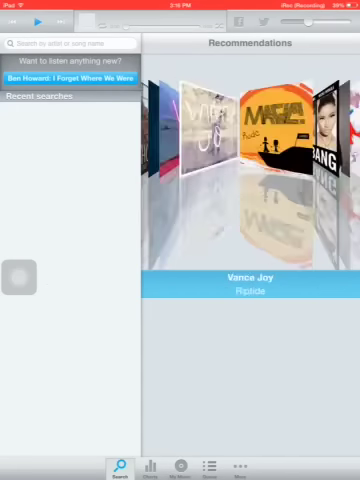
pyautogui.hscroll(5, 250, 170)
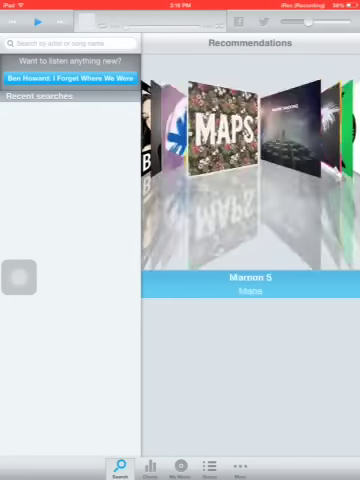
pyautogui.hscroll(-5, 250, 170)
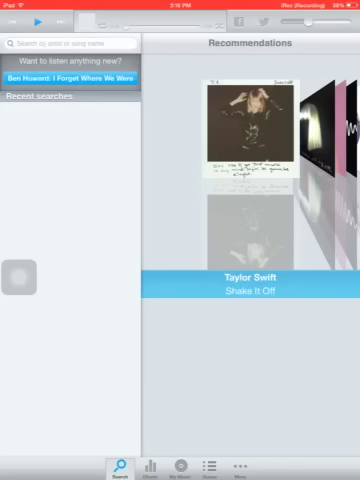